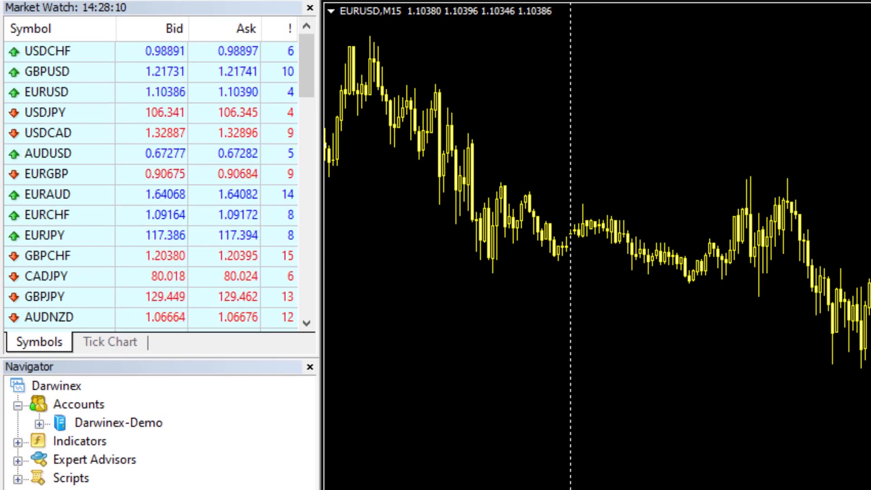
# Step: Hide the Navigator and look through the full Market Watch symbol list, from the currency pairs to the indices
pyautogui.hotkey('ctrl', 'n')
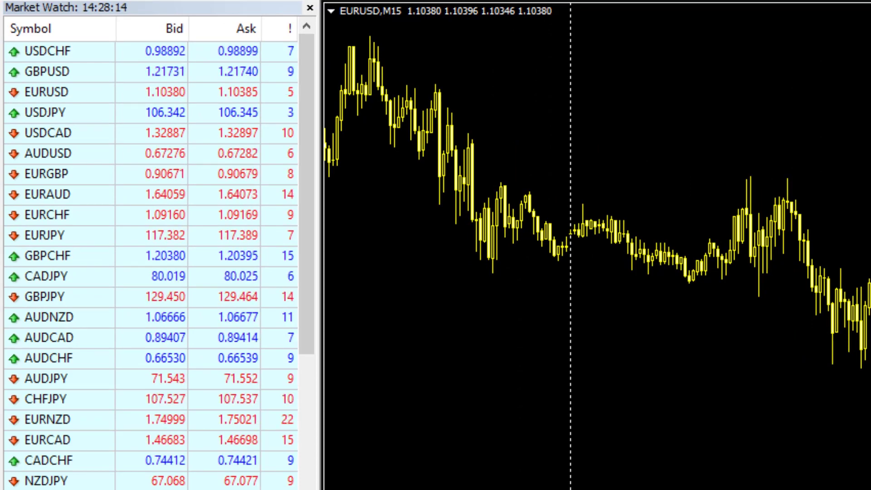
pyautogui.scroll(-10, 149, 263)
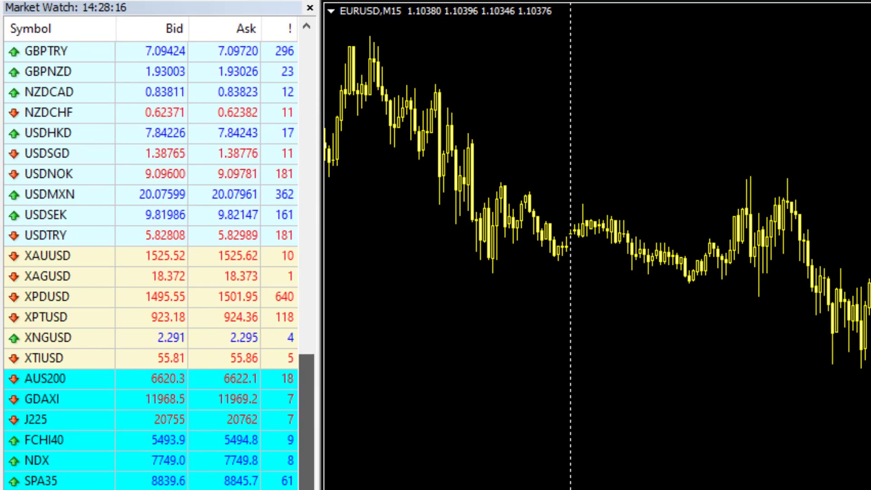
pyautogui.scroll(3, 149, 263)
pyautogui.scroll(-2, 150, 263)
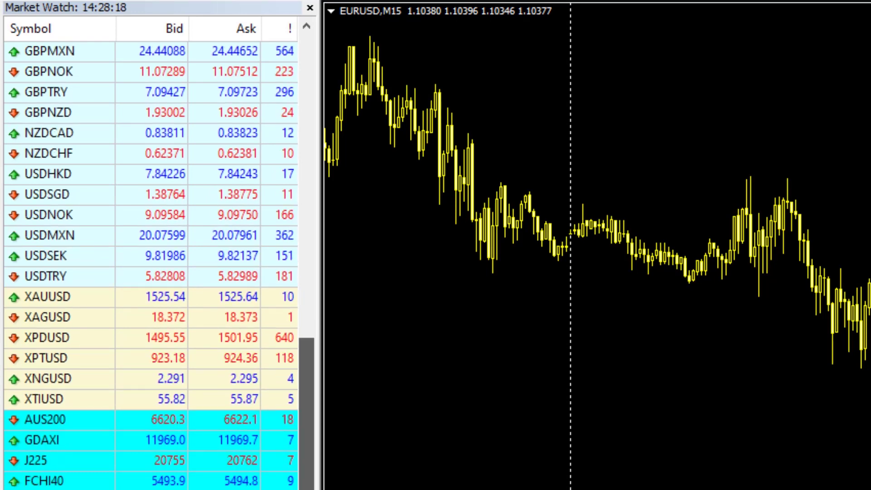
pyautogui.scroll(10, 150, 263)
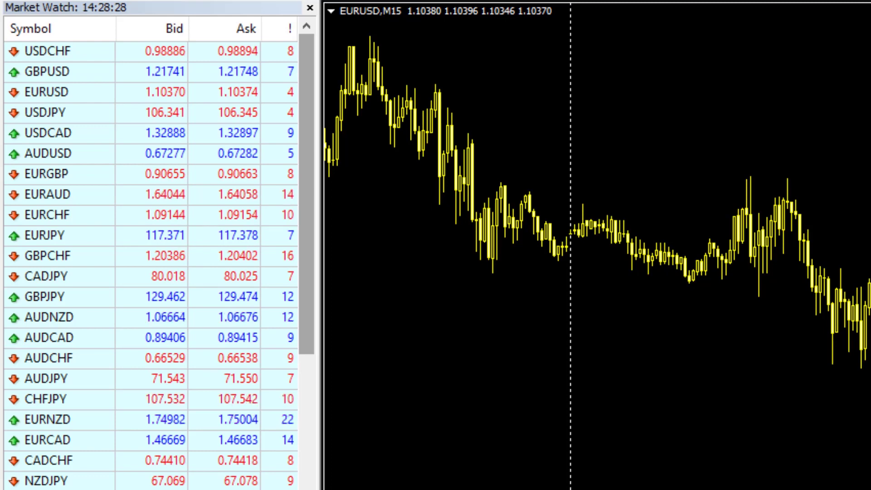
# Step: Examine the bid, ask, spread and high/low prices of the currency pairs in Market Watch
pyautogui.moveTo(121, 200)
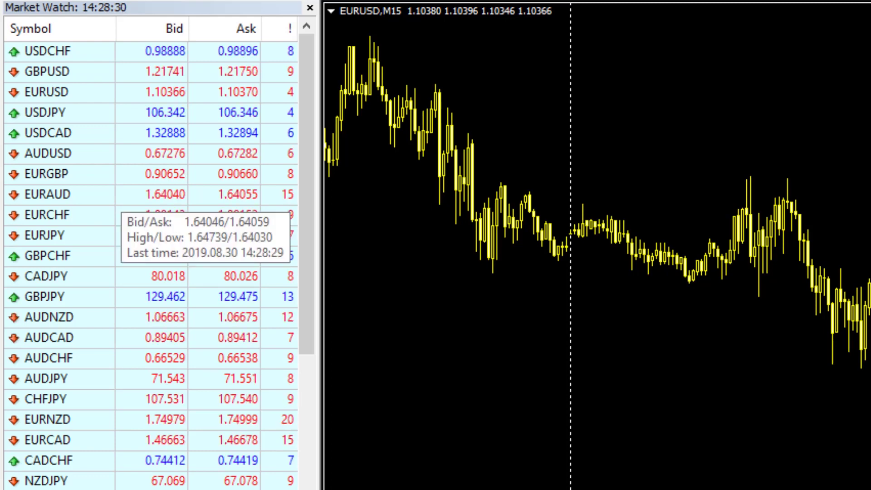
pyautogui.moveTo(116, 215)
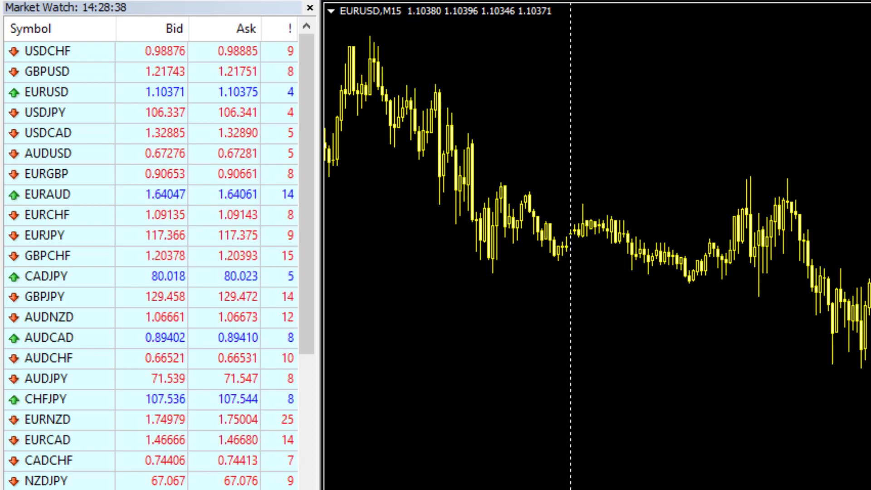
pyautogui.moveTo(272, 323)
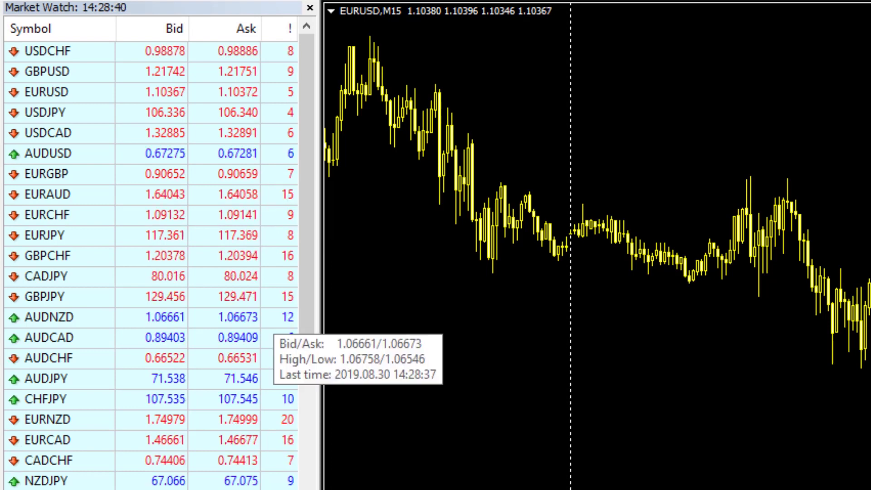
pyautogui.moveTo(182, 341)
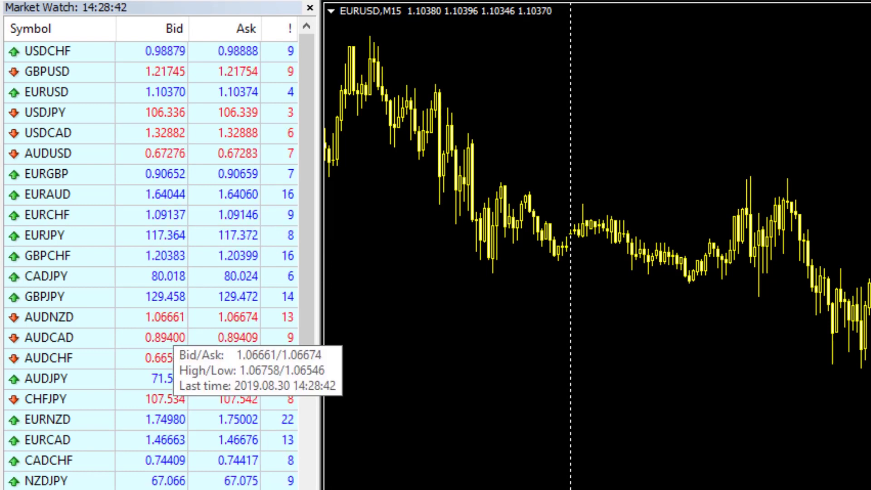
pyautogui.moveTo(68, 98)
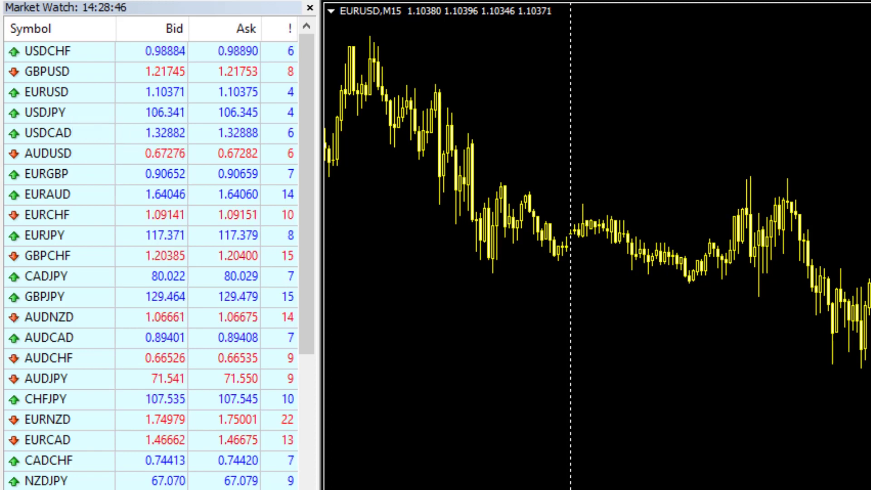
pyautogui.moveTo(105, 174)
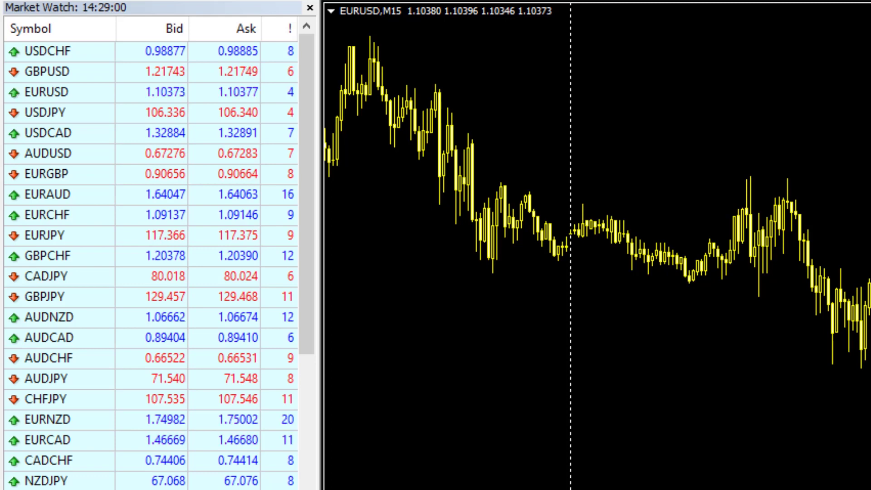
pyautogui.moveTo(166, 320)
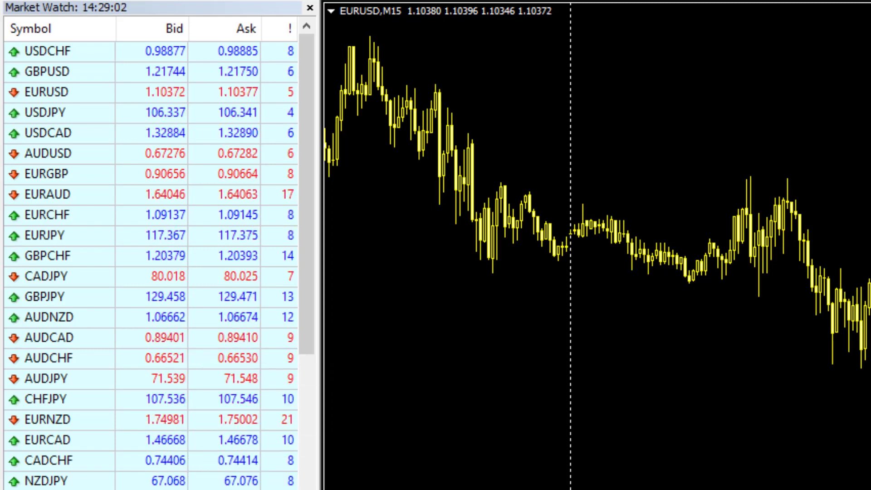
pyautogui.moveTo(136, 281)
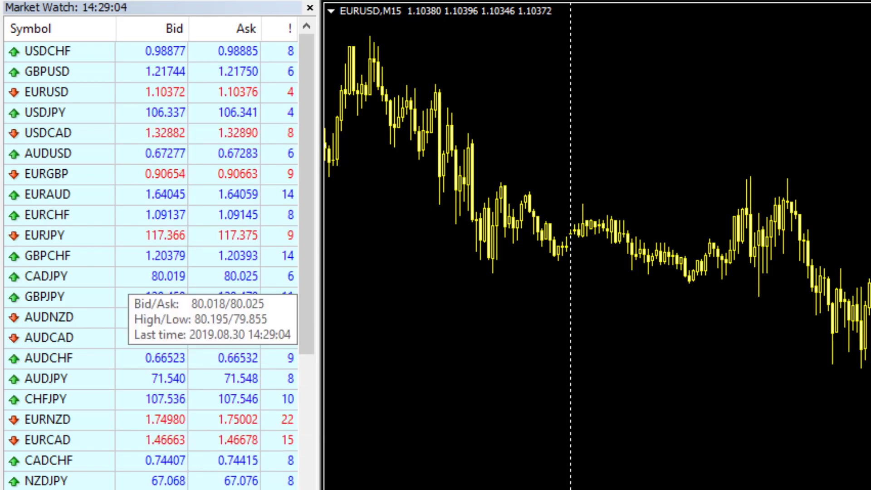
# Step: Hide all symbols in Market Watch except the one in use on the open chart
pyautogui.rightClick(86, 194)
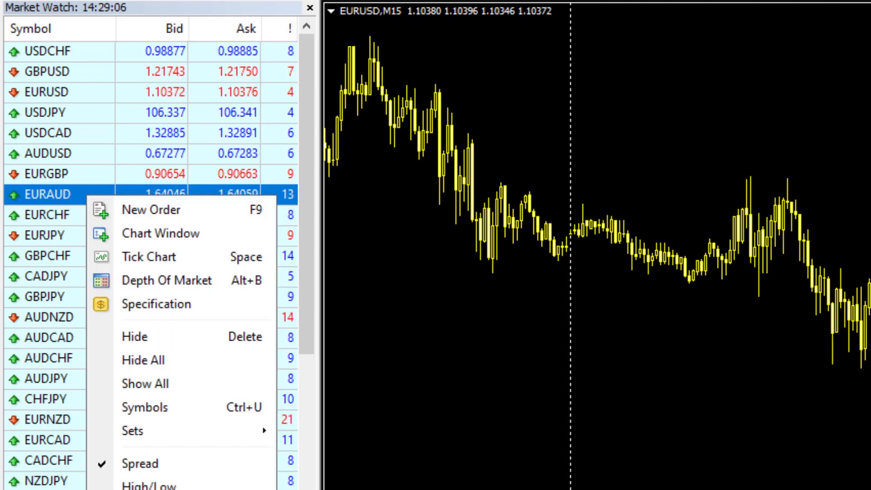
pyautogui.click(144, 359)
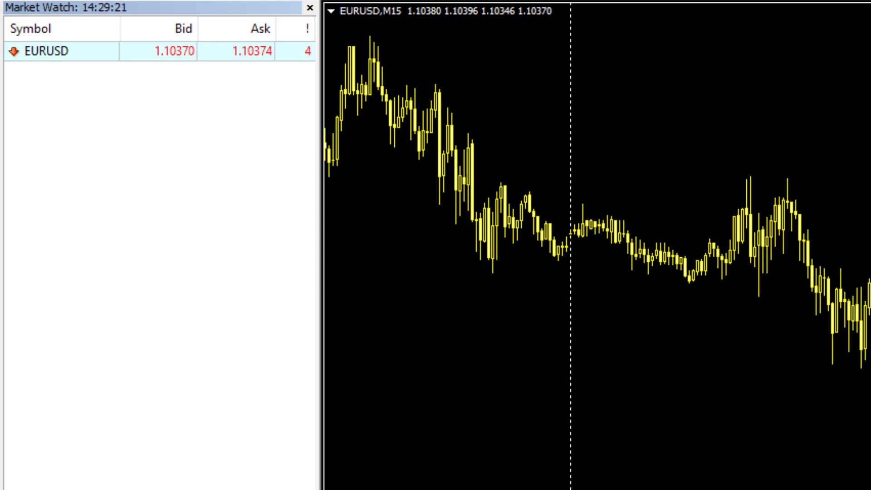
pyautogui.moveTo(295, 56)
# Step: Open the Symbols dialog and show GBPUSD from the D-TS-FX-PLAIN group in Market Watch
pyautogui.rightClick(170, 181)
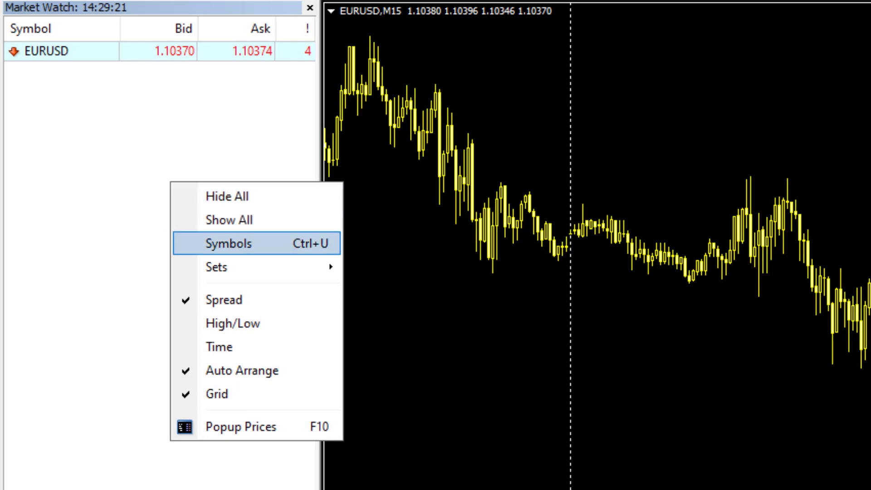
pyautogui.press('Return')
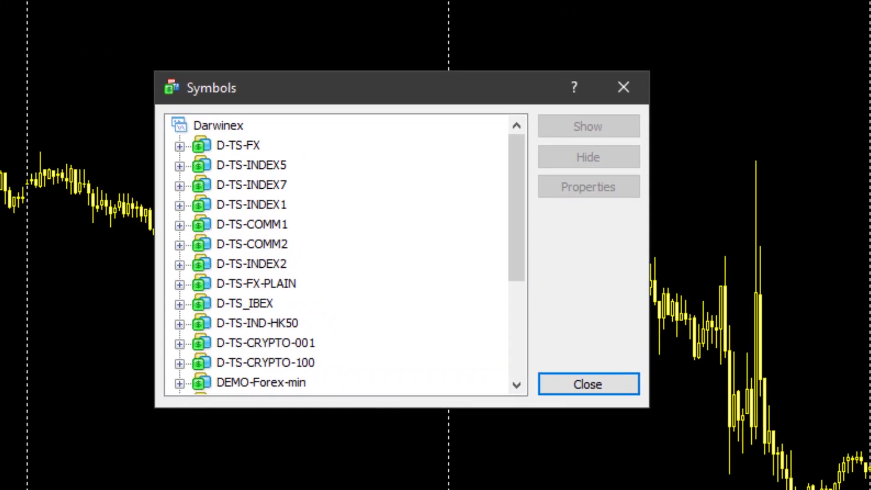
pyautogui.click(179, 284)
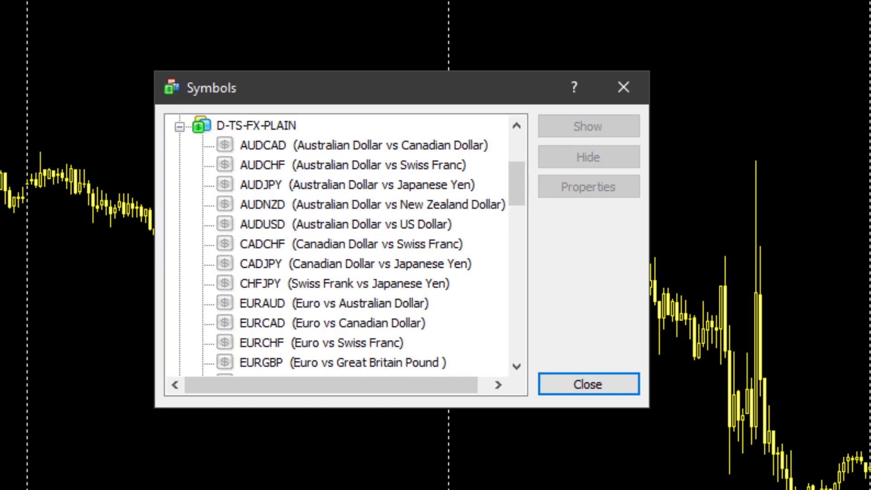
pyautogui.moveTo(516, 183); pyautogui.dragTo(516, 234)
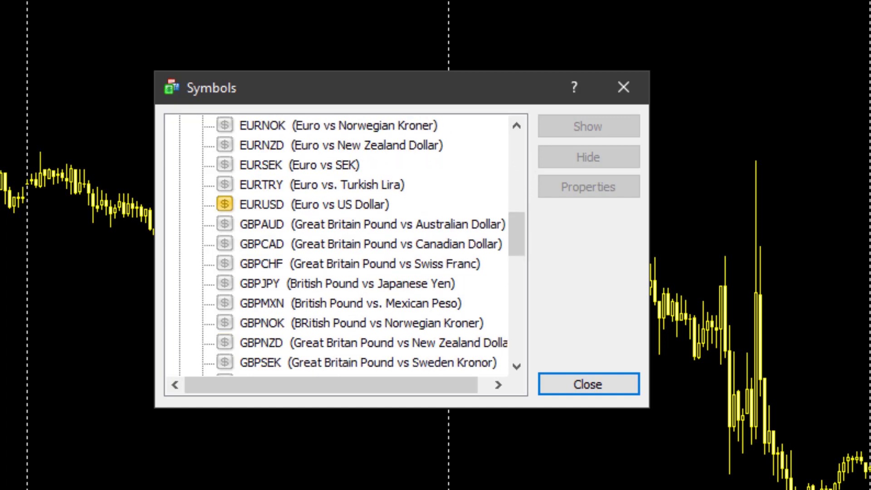
pyautogui.scroll(-1, 335, 244)
pyautogui.click(263, 342)
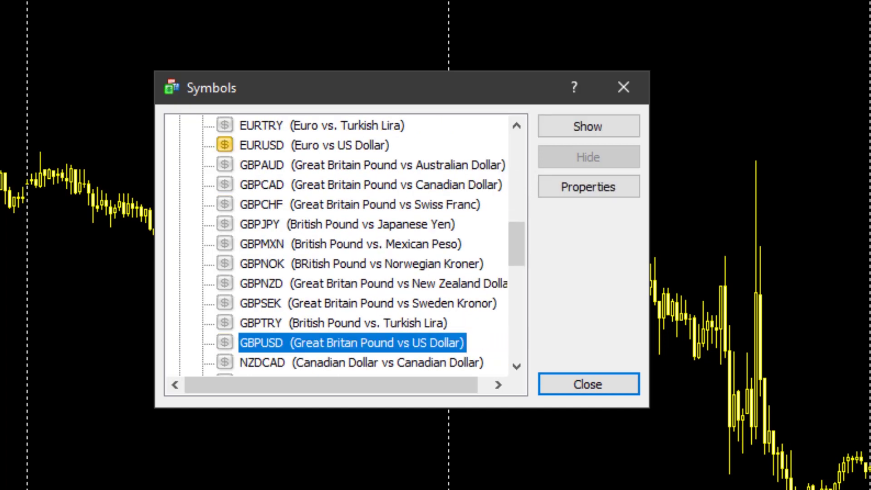
pyautogui.click(588, 126)
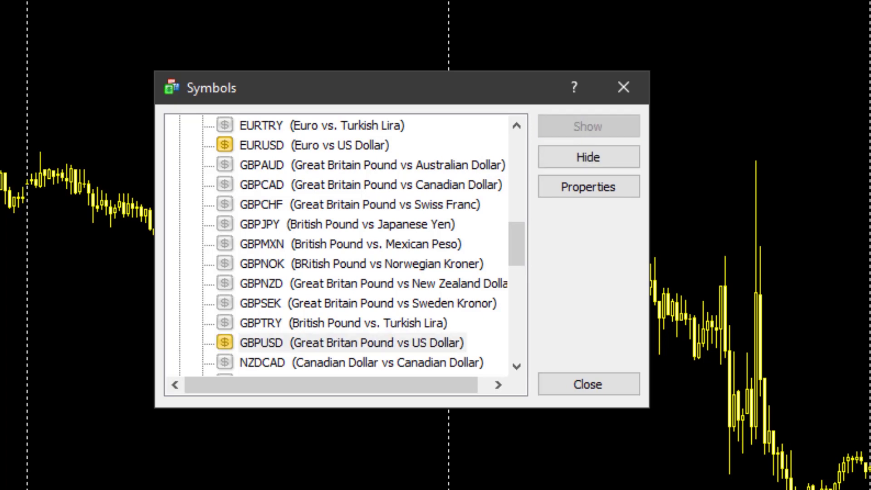
# Step: Show USDJPY from the D-TS-FX-PLAIN group in Market Watch and close the Symbols dialog
pyautogui.scroll(-5, 336, 245)
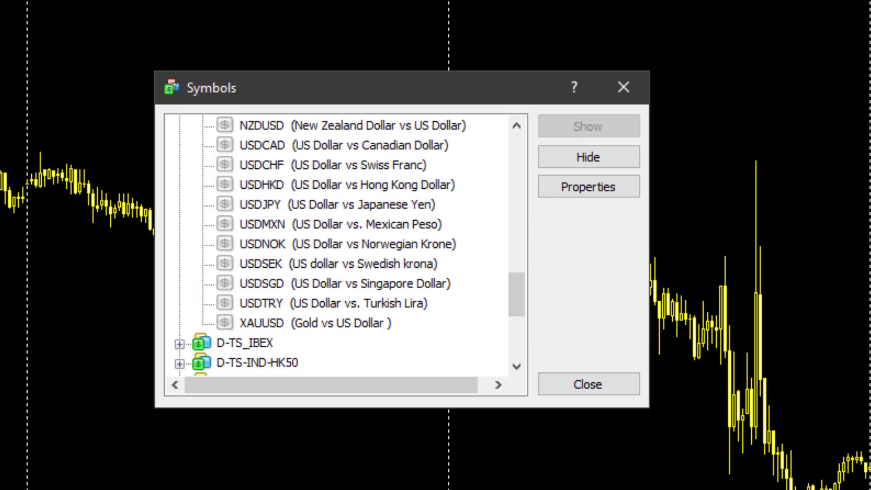
pyautogui.scroll(1, 336, 245)
pyautogui.click(260, 263)
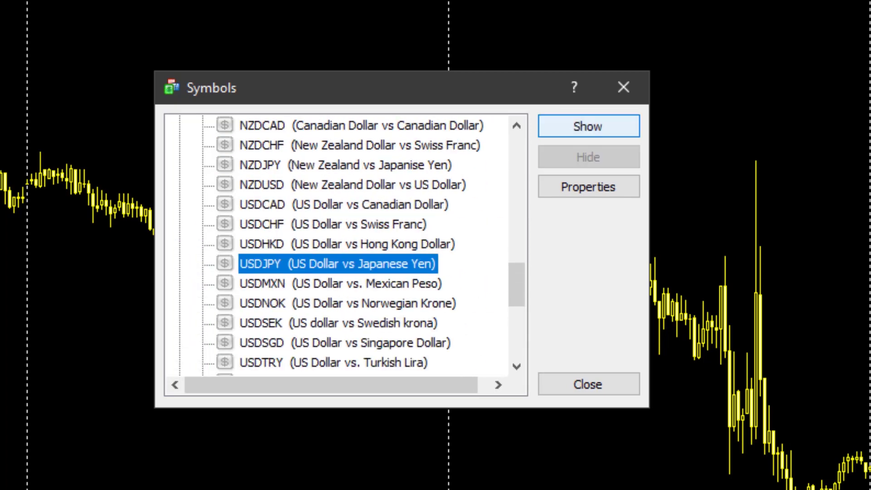
pyautogui.click(588, 126)
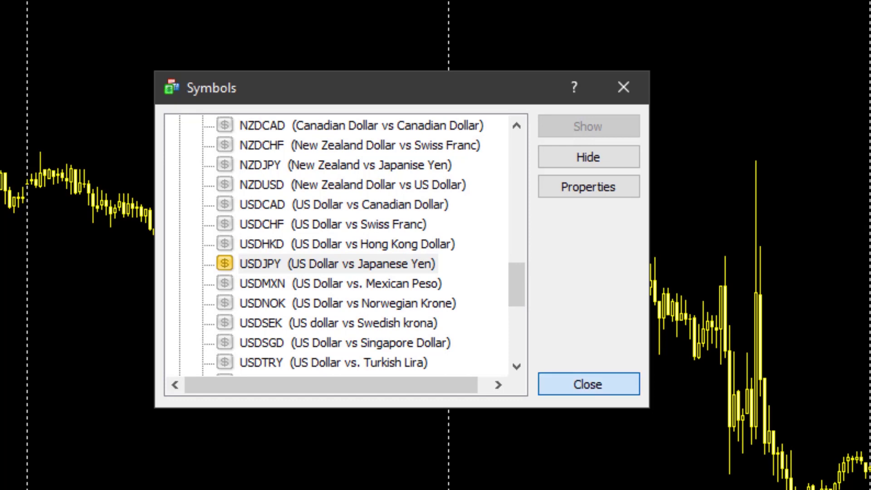
pyautogui.click(588, 383)
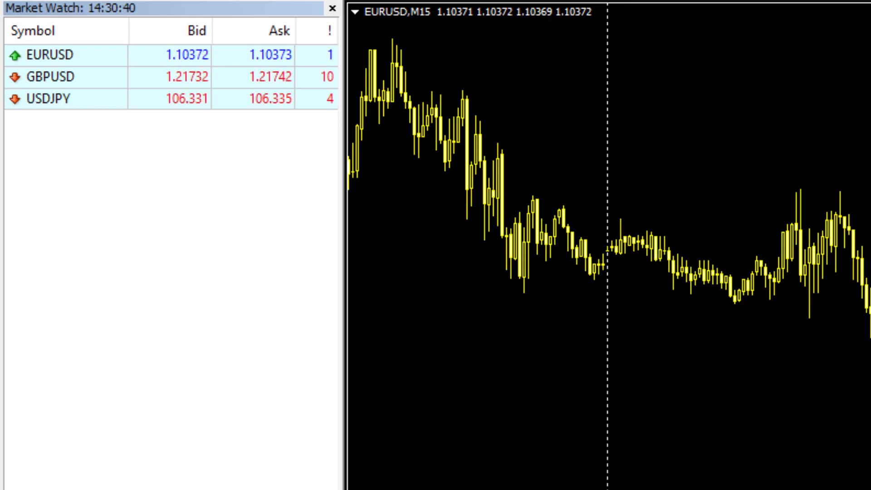
pyautogui.rightClick(158, 198)
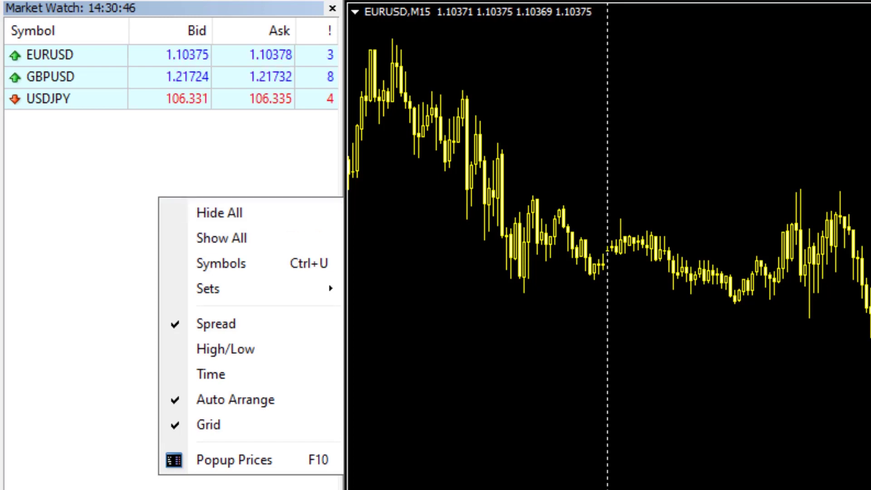
pyautogui.press('Escape')
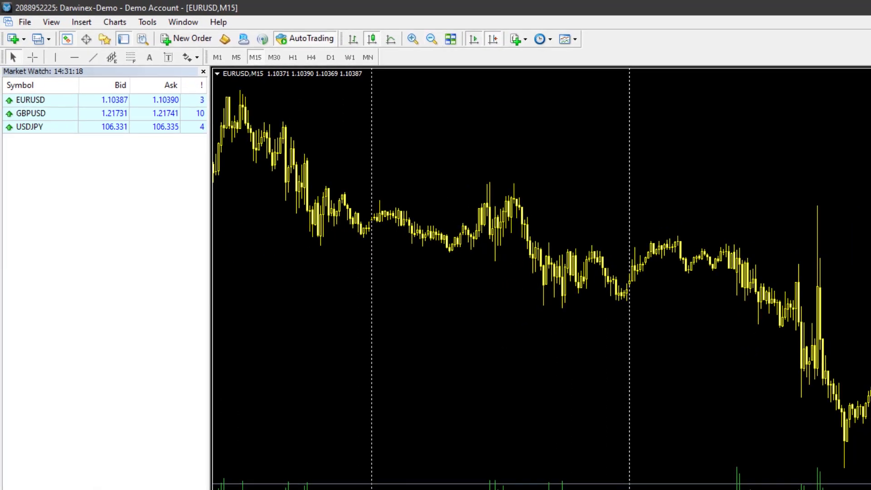
# Step: Turn off chart shift and auto scroll on the EURUSD M15 chart
pyautogui.click(493, 39)
pyautogui.click(474, 39)
# Step: Look back through the EURUSD M15 price history to about 8 August 2019
pyautogui.press('pageup')
pyautogui.press('pageup')
pyautogui.press('pageup')
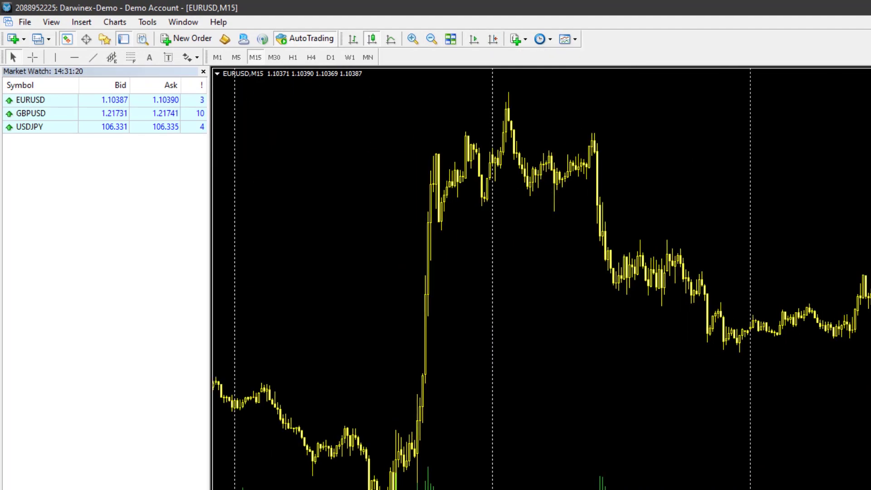
pyautogui.press('Left')
pyautogui.press('Left')
pyautogui.press('Left')
pyautogui.press('Left')
pyautogui.press('Left')
pyautogui.press('Left')
pyautogui.press('Left')
pyautogui.press('Left')
pyautogui.press('Left')
pyautogui.press('Left')
pyautogui.press('Left')
pyautogui.press('Left')
pyautogui.press('Left')
pyautogui.press('Left')
pyautogui.press('Left')
pyautogui.press('Left')
pyautogui.press('Left')
pyautogui.press('Left')
pyautogui.press('Left')
pyautogui.press('Left')
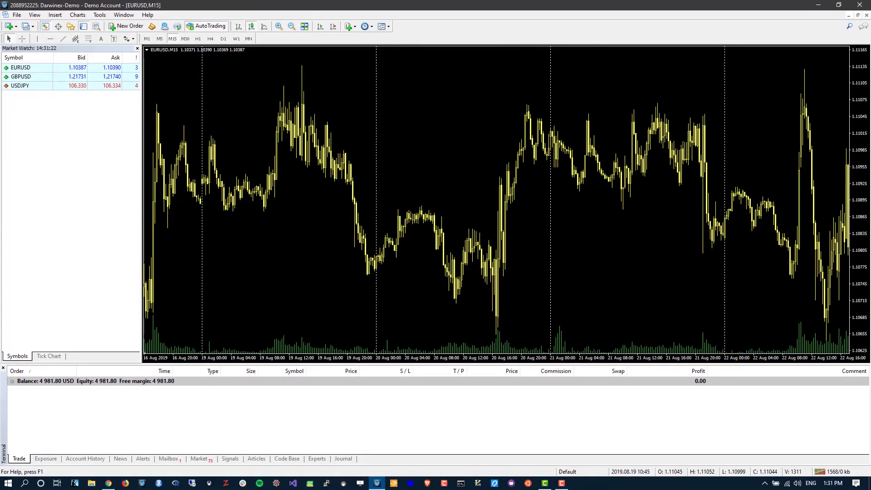
pyautogui.press('Left')
pyautogui.press('Left')
pyautogui.press('Left')
pyautogui.press('Left')
pyautogui.press('Left')
pyautogui.press('Left')
pyautogui.press('Left')
pyautogui.press('Left')
pyautogui.press('Left')
pyautogui.press('Left')
pyautogui.press('Left')
pyautogui.press('Left')
pyautogui.press('Left')
pyautogui.press('Left')
pyautogui.press('Left')
pyautogui.press('Left')
pyautogui.press('Left')
pyautogui.press('Left')
pyautogui.press('Left')
pyautogui.press('Left')
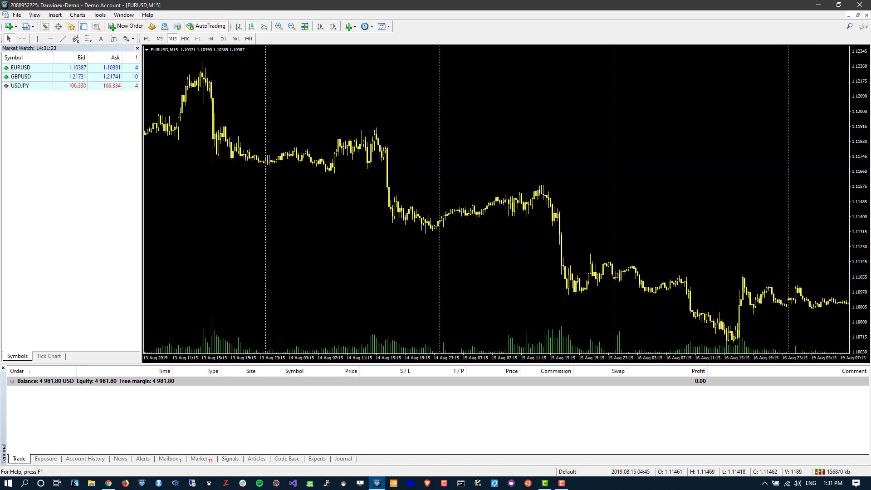
pyautogui.press('Left')
pyautogui.press('Left')
pyautogui.press('Left')
pyautogui.press('Left')
pyautogui.press('Left')
pyautogui.press('Left')
pyautogui.press('Left')
pyautogui.press('Left')
pyautogui.press('Left')
pyautogui.press('Left')
pyautogui.press('Left')
pyautogui.press('Left')
pyautogui.press('Left')
pyautogui.press('Left')
pyautogui.press('Left')
pyautogui.press('Left')
pyautogui.press('Left')
pyautogui.press('Left')
pyautogui.press('Left')
pyautogui.press('Left')
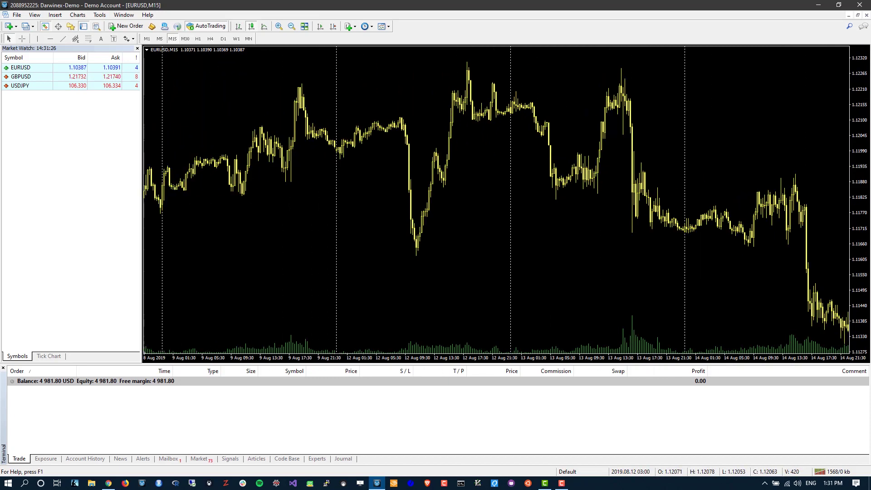
# Step: Review the EURUSD M15 price history forward in time to about 23 August 2019
pyautogui.press('Right')
pyautogui.press('Right')
pyautogui.press('Right')
pyautogui.press('Right')
pyautogui.press('Right')
pyautogui.press('Right')
pyautogui.press('Right')
pyautogui.press('Right')
pyautogui.press('Right')
pyautogui.press('Right')
pyautogui.press('Right')
pyautogui.press('Right')
pyautogui.press('Right')
pyautogui.press('Right')
pyautogui.press('Right')
pyautogui.press('Right')
pyautogui.press('Right')
pyautogui.press('Right')
pyautogui.press('Right')
pyautogui.press('Right')
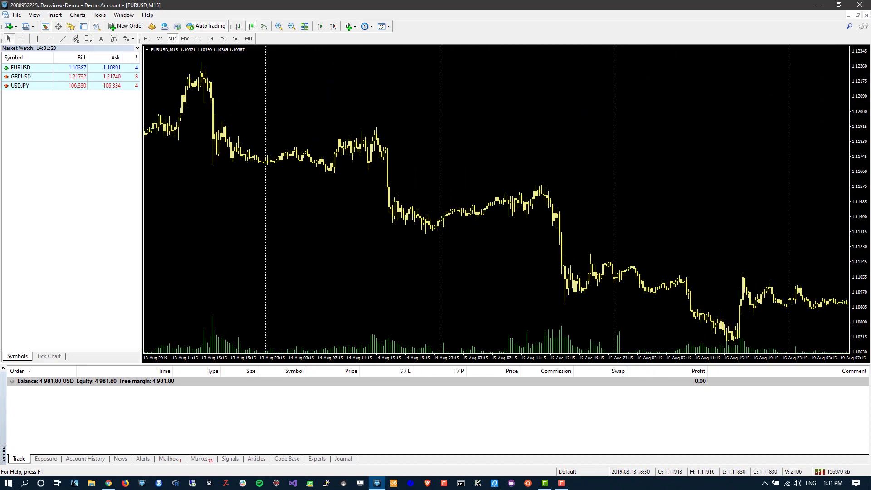
pyautogui.press('Right')
pyautogui.press('Right')
pyautogui.press('Right')
pyautogui.press('Right')
pyautogui.press('Right')
pyautogui.press('Right')
pyautogui.press('Right')
pyautogui.press('Right')
pyautogui.press('Right')
pyautogui.press('Right')
pyautogui.press('Right')
pyautogui.press('Right')
pyautogui.press('Right')
pyautogui.press('Right')
pyautogui.press('Right')
pyautogui.press('Right')
pyautogui.press('Right')
pyautogui.press('Right')
pyautogui.press('Right')
pyautogui.press('Right')
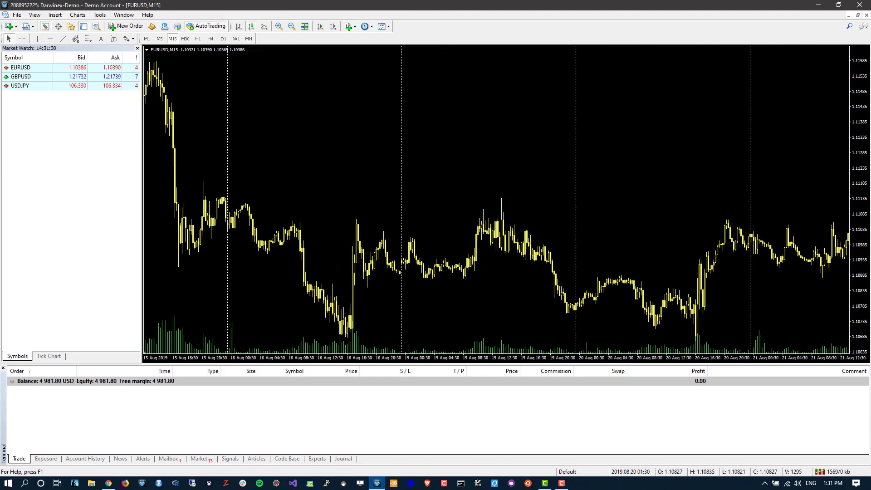
pyautogui.press('Right')
pyautogui.press('Right')
pyautogui.press('Right')
pyautogui.press('Right')
pyautogui.press('Right')
pyautogui.press('Right')
pyautogui.press('Right')
pyautogui.press('Right')
pyautogui.press('Right')
pyautogui.press('Right')
pyautogui.press('Right')
pyautogui.press('Right')
pyautogui.press('Right')
pyautogui.press('Right')
pyautogui.press('Right')
pyautogui.press('Right')
pyautogui.press('Right')
pyautogui.press('Right')
pyautogui.press('Right')
pyautogui.press('Right')
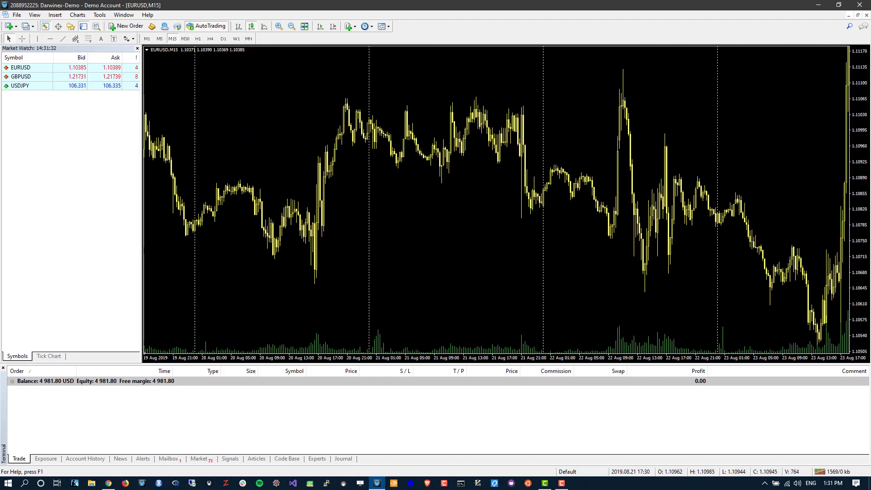
# Step: Continue forward through the EURUSD M15 price history to about 29 August 2019
pyautogui.press('Right')
pyautogui.press('Right')
pyautogui.press('Right')
pyautogui.press('Right')
pyautogui.press('Right')
pyautogui.press('Right')
pyautogui.press('Right')
pyautogui.press('Right')
pyautogui.press('Right')
pyautogui.press('Right')
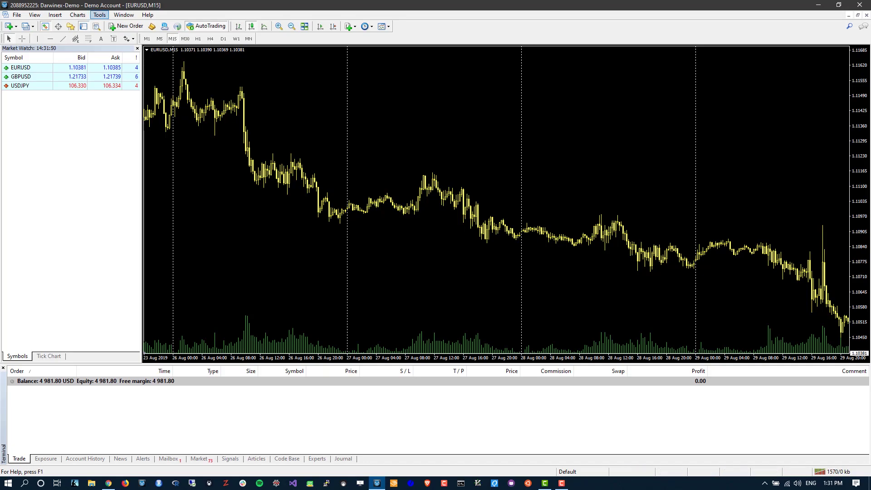
# Step: Set both the maximum bars in history and the maximum bars in chart to 1 in the chart options
pyautogui.click(100, 15)
pyautogui.click(132, 90)
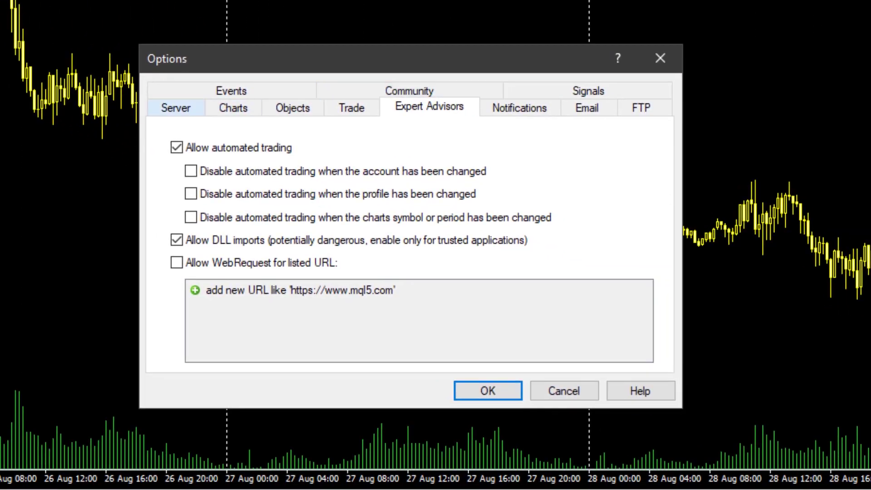
pyautogui.click(233, 108)
pyautogui.press('Tab')
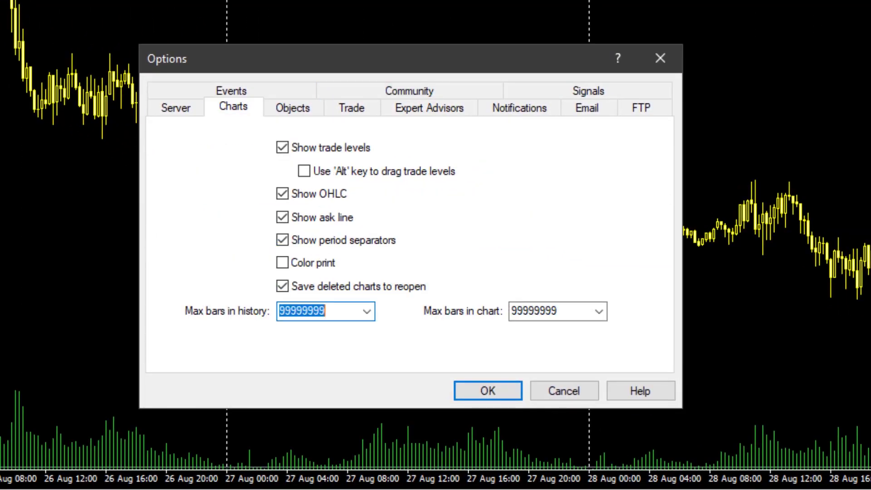
pyautogui.press('Tab')
pyautogui.hotkey('shift', 'Tab')
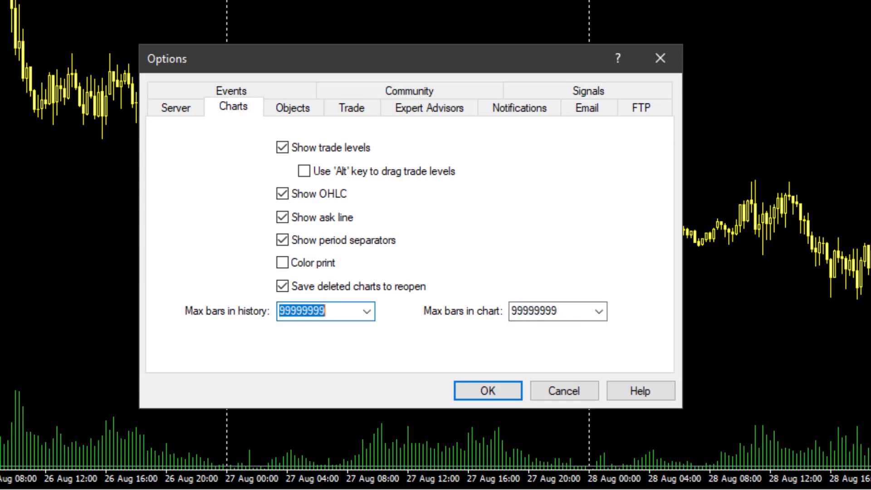
pyautogui.click(302, 311)
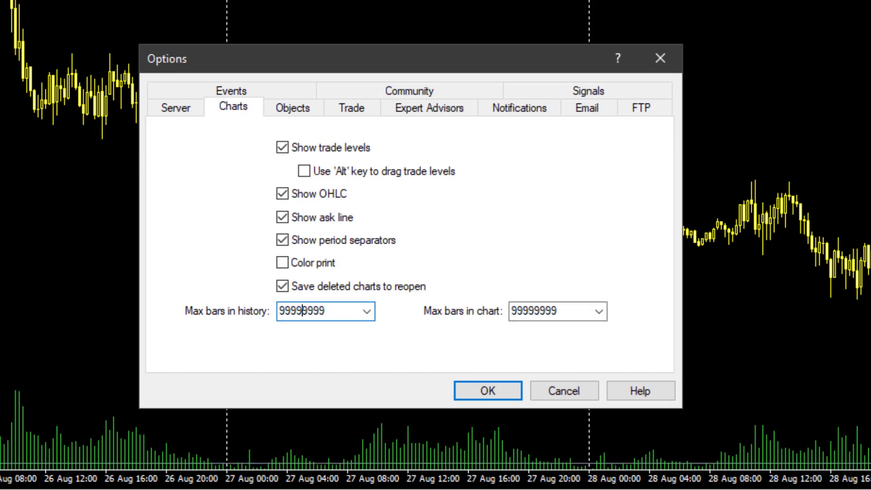
pyautogui.hotkey('ctrl', 'a')
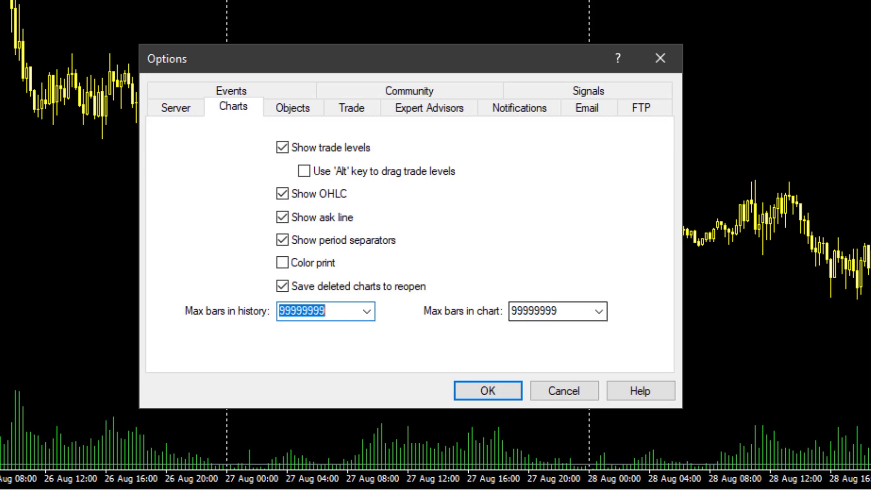
pyautogui.write('1')
pyautogui.press('Tab')
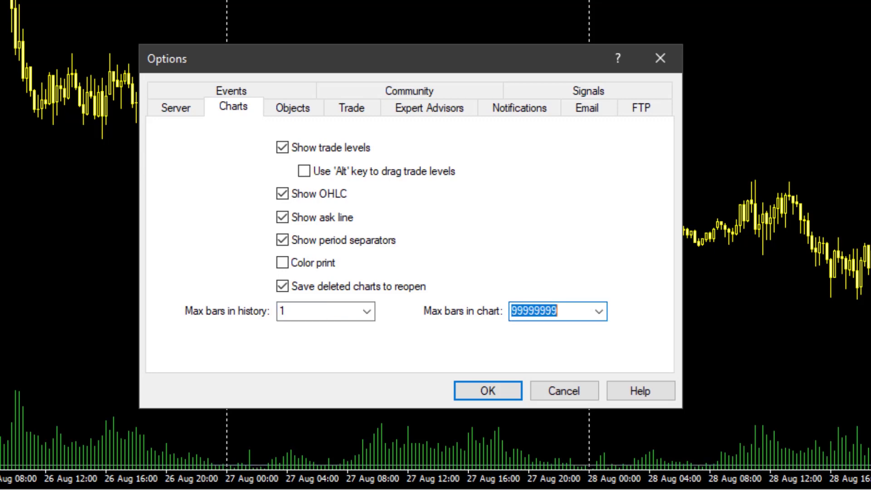
pyautogui.write('1')
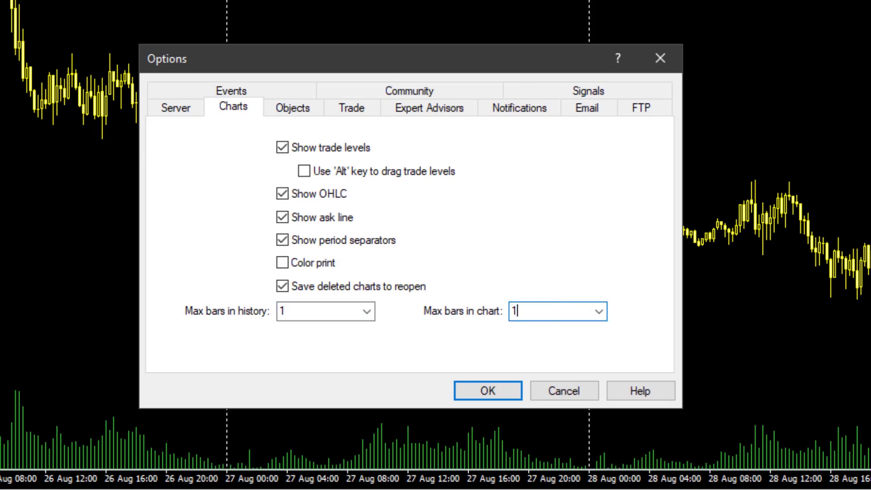
pyautogui.press('Return')
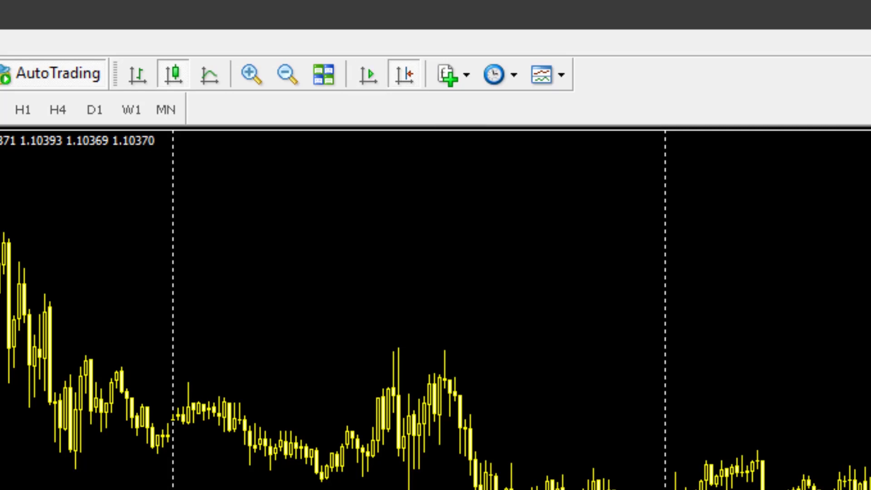
# Step: Check the maximum bars in history and in chart in the options, and close the dialog without changes
pyautogui.scroll(-3, 436, 318)
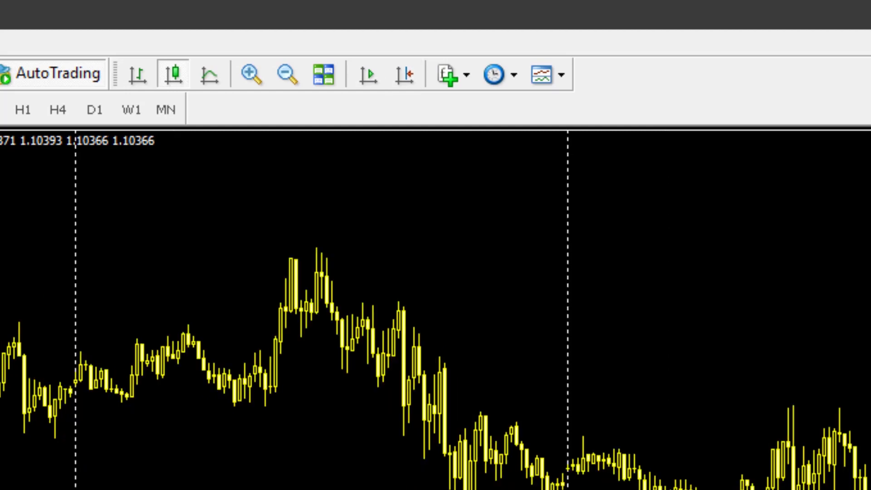
pyautogui.hotkey('alt', 't')
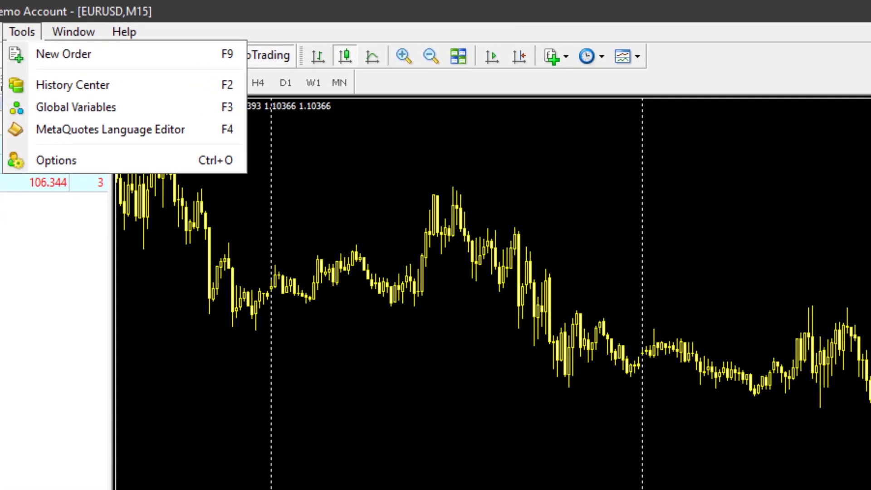
pyautogui.press('o')
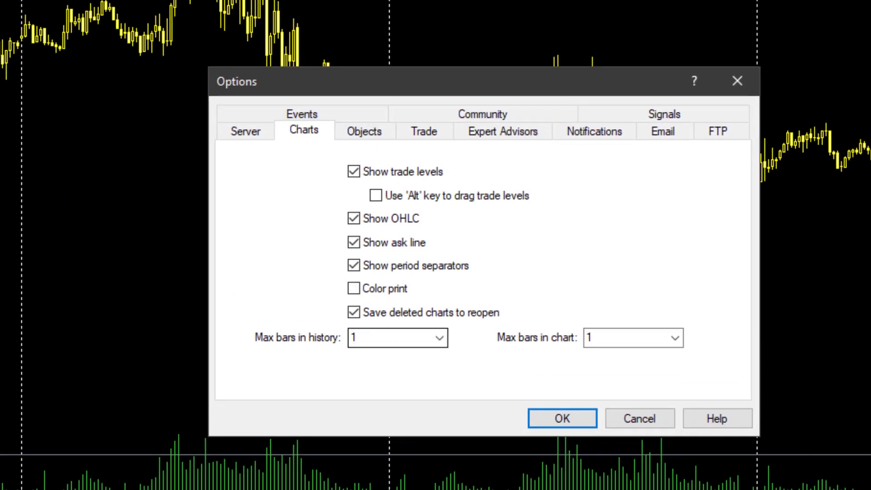
pyautogui.click(632, 338)
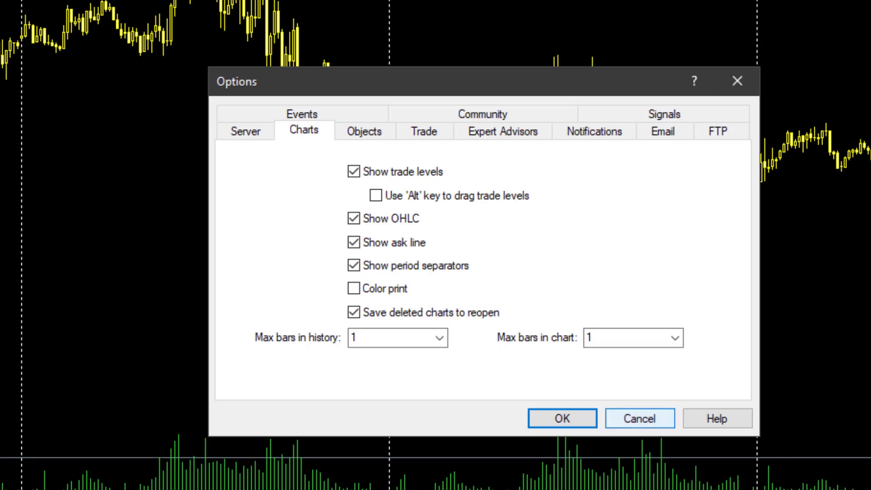
pyautogui.press('Escape')
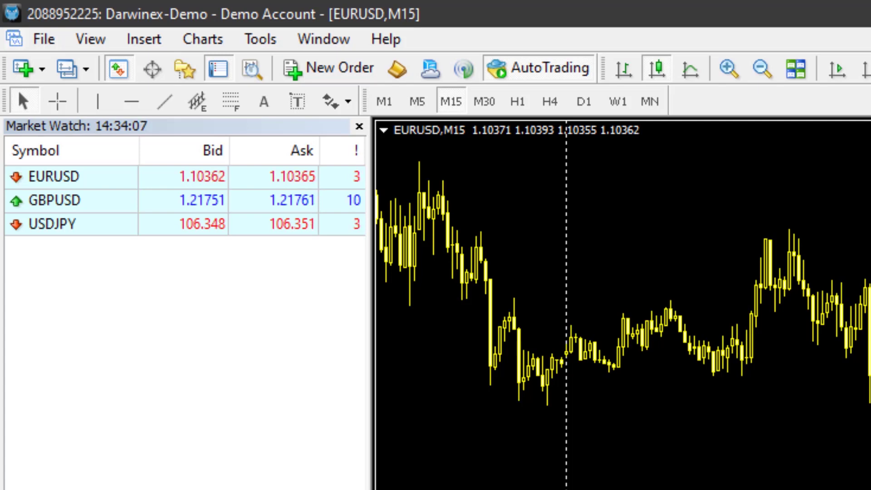
# Step: Disable the sound notifications for platform events in the options
pyautogui.click(259, 39)
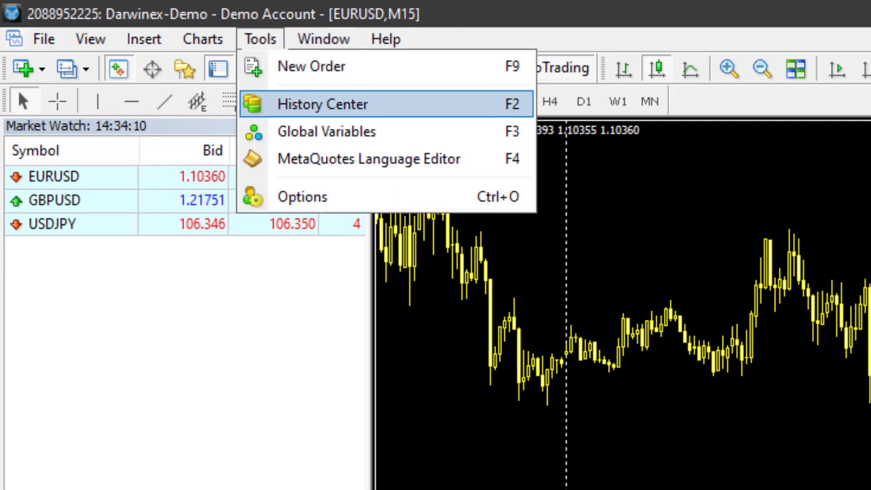
pyautogui.click(301, 197)
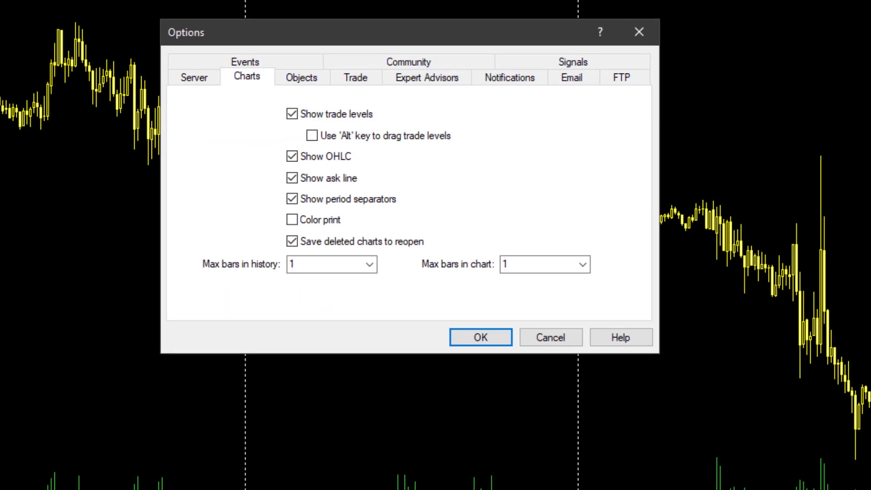
pyautogui.moveTo(390, 32); pyautogui.dragTo(346, 58)
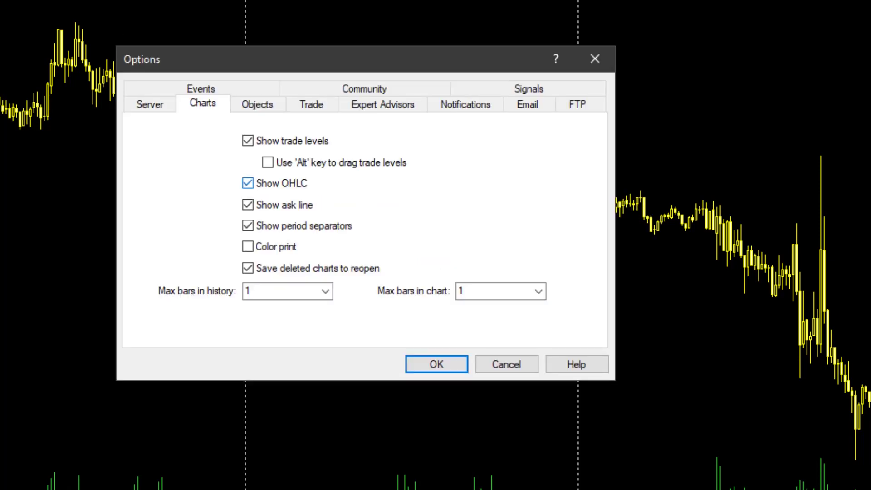
pyautogui.click(200, 89)
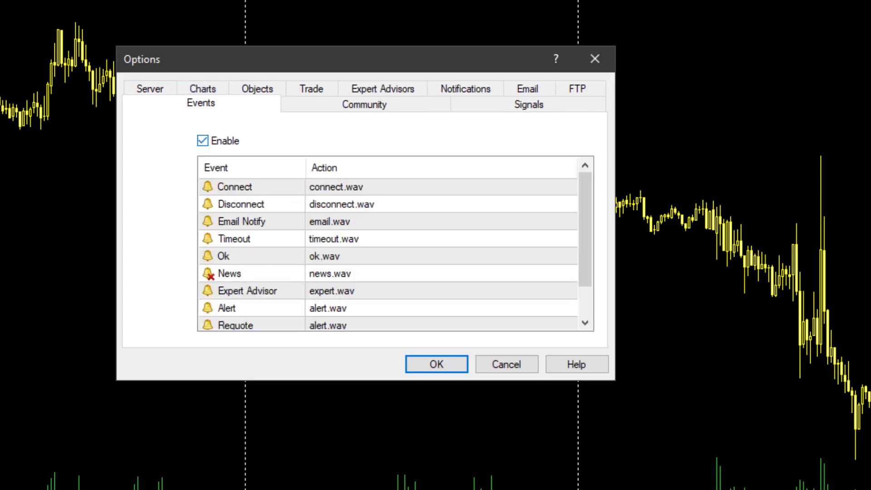
pyautogui.click(202, 141)
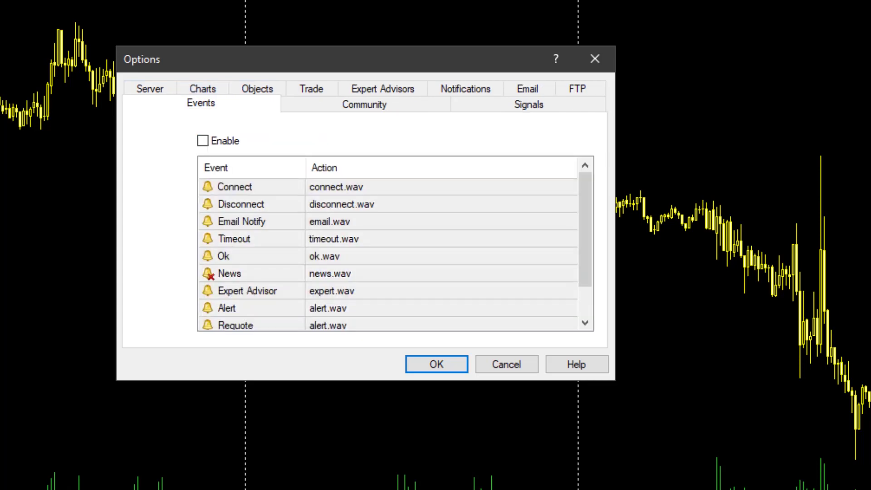